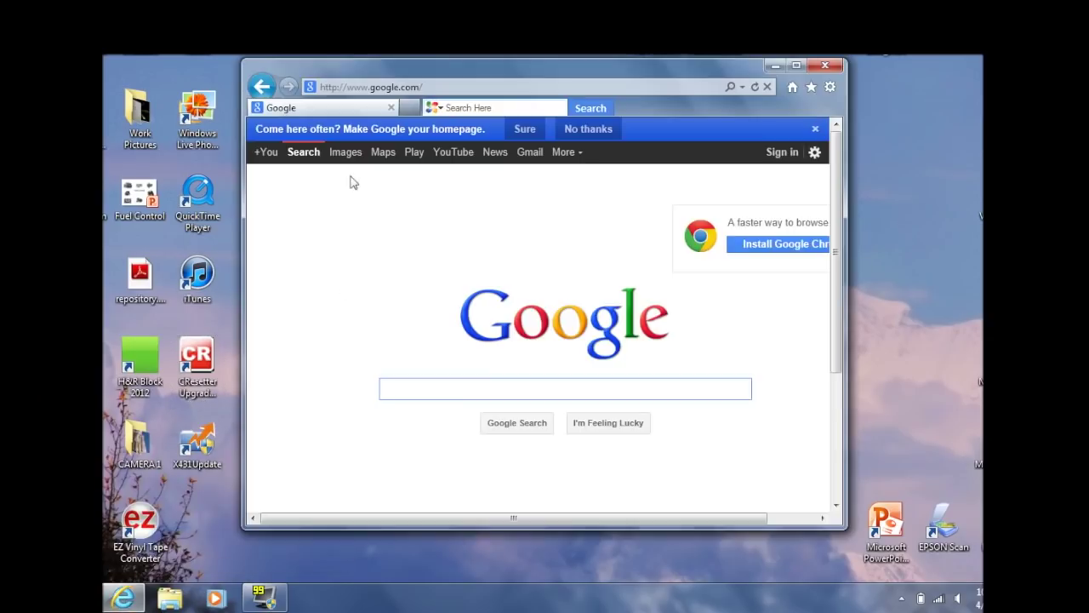
- Load launchtechusa.com in Internet Explorer, replacing the Google start page
{"action": "left_click", "coordinate": [414, 87]}
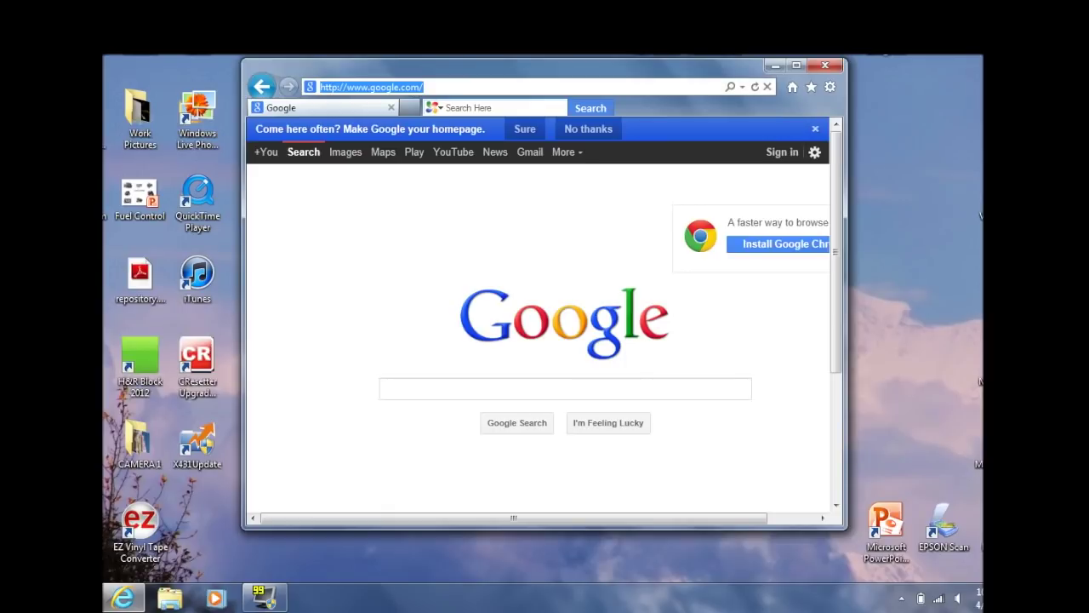
{"action": "type", "text": "launchtechu"}
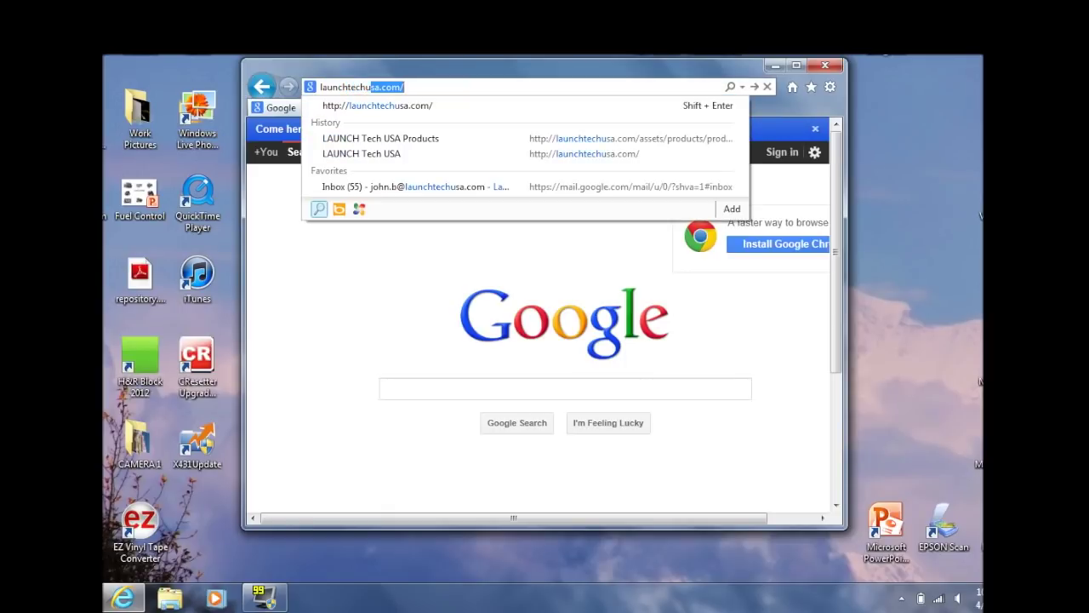
{"action": "type", "text": "sa.com"}
{"action": "key", "text": "Return"}
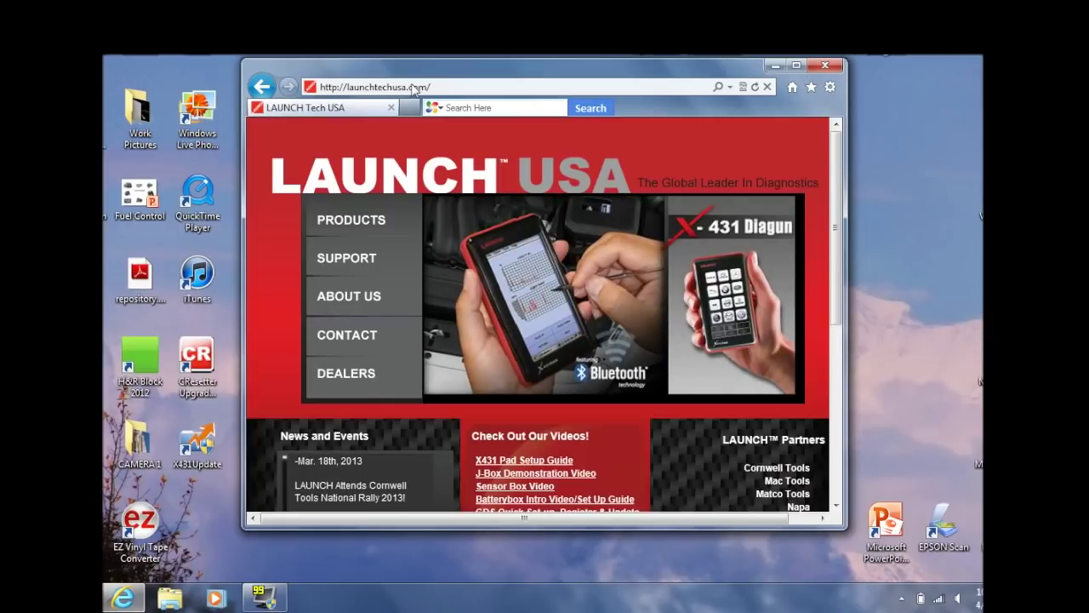
- From the Products page, download the CReader Professional 123 software (CRP123_041213.exe)
{"action": "left_click", "coordinate": [328, 212]}
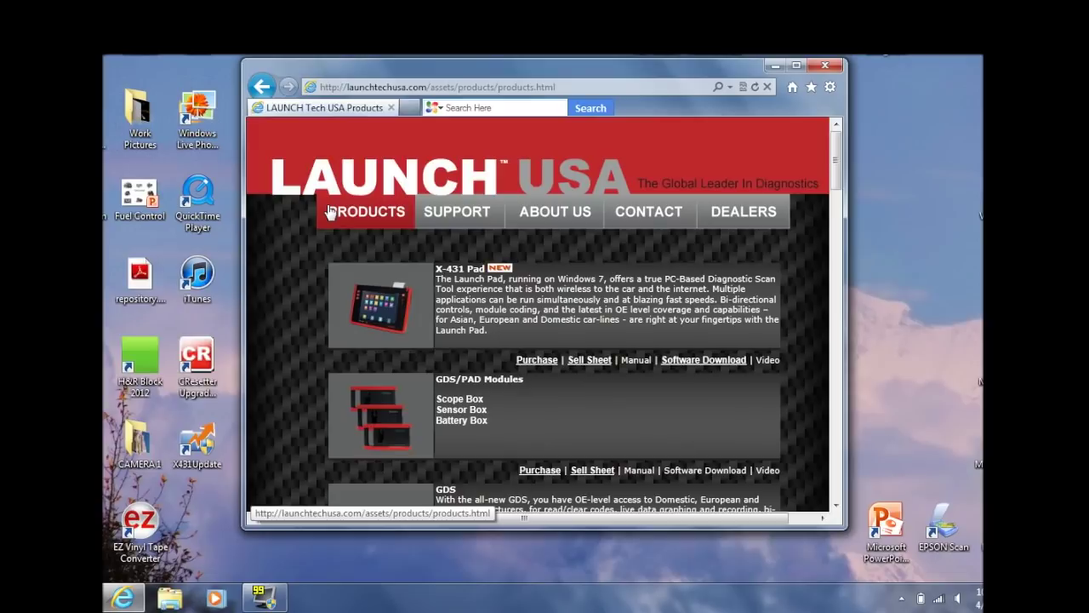
{"action": "mouse_move", "coordinate": [837, 170]}
{"action": "left_mouse_down"}
{"action": "mouse_move", "coordinate": [836, 341]}
{"action": "mouse_move", "coordinate": [822, 379]}
{"action": "left_mouse_up"}
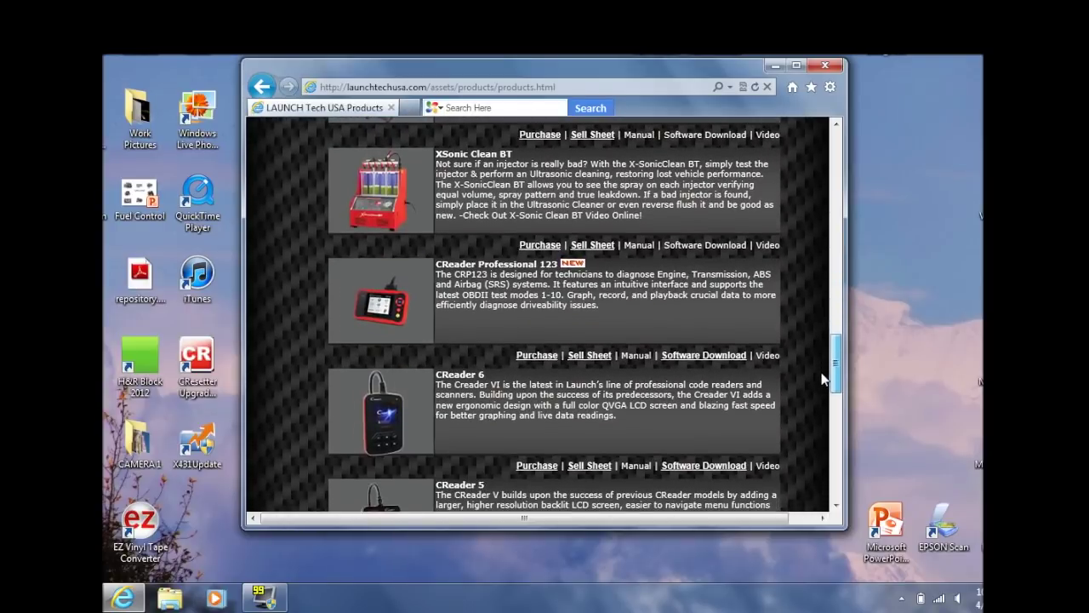
{"action": "left_click", "coordinate": [702, 356]}
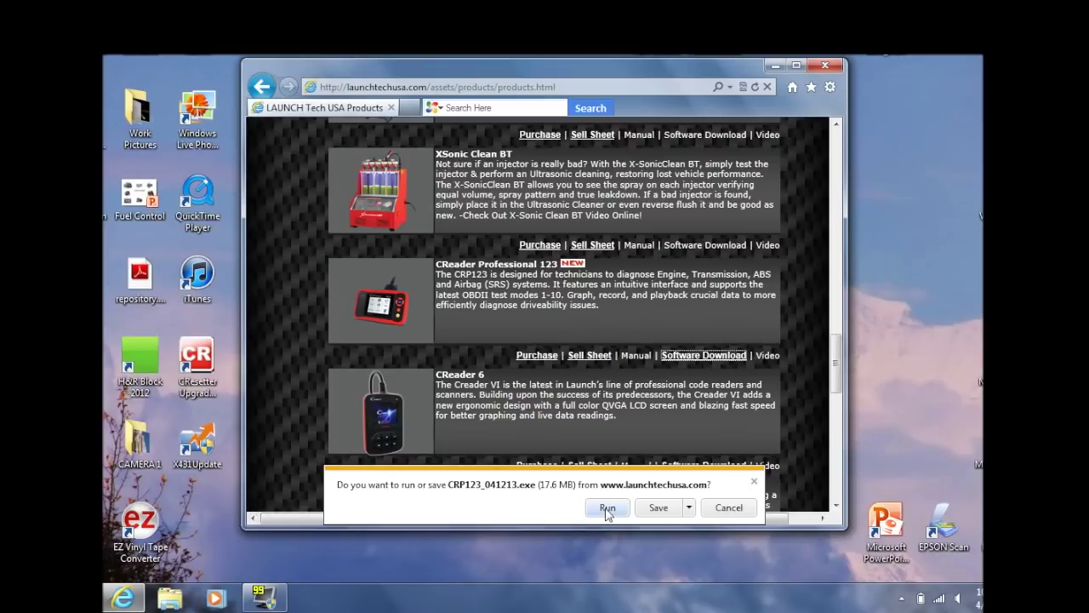
- Run the downloaded CRP123_041213.exe installer to launch the DownLoadTool setup wizard
{"action": "left_click", "coordinate": [607, 508]}
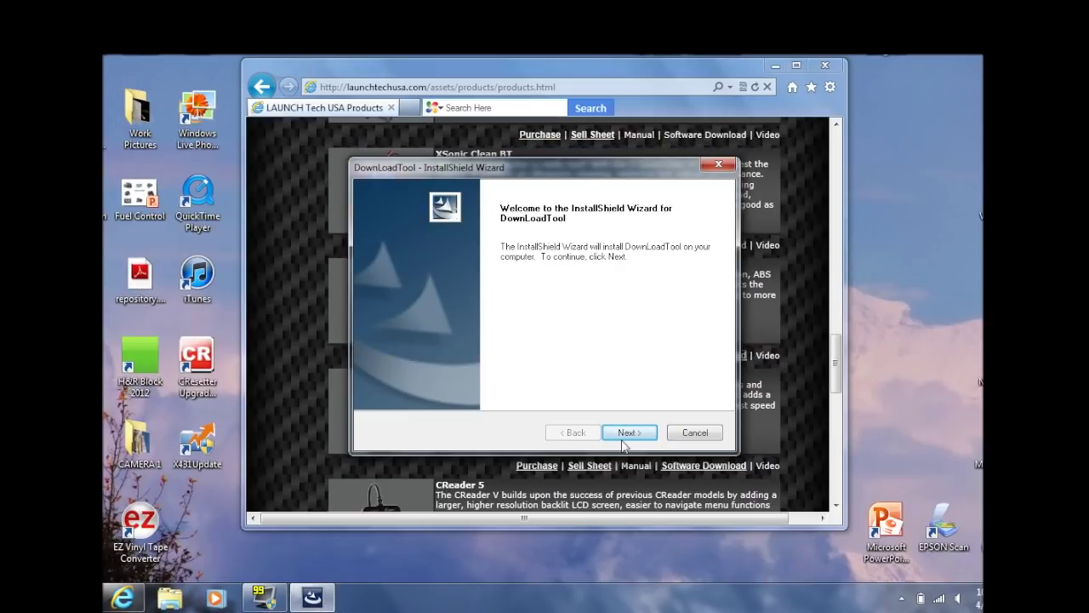
- Install DownLoadTool to the default Launch folder in Program Files and finish the wizard
{"action": "left_click", "coordinate": [630, 436]}
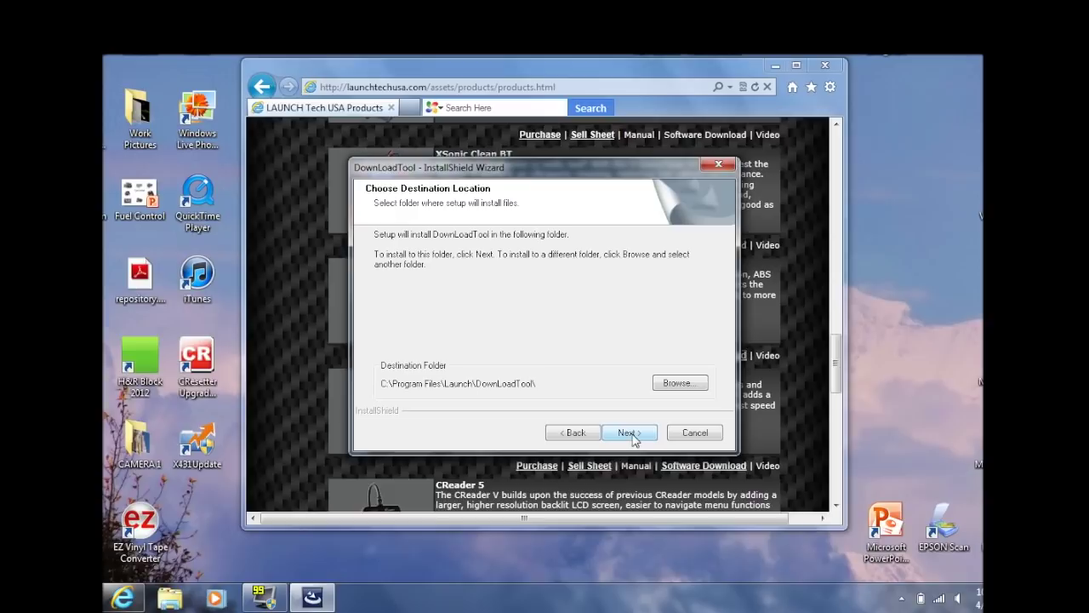
{"action": "left_click", "coordinate": [630, 434]}
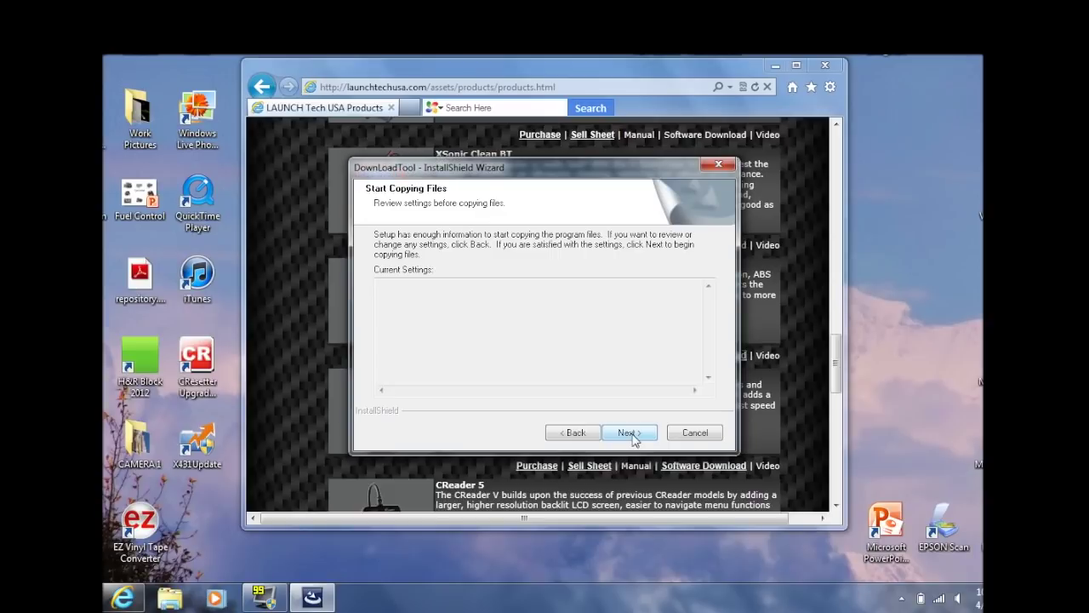
{"action": "left_click", "coordinate": [630, 434]}
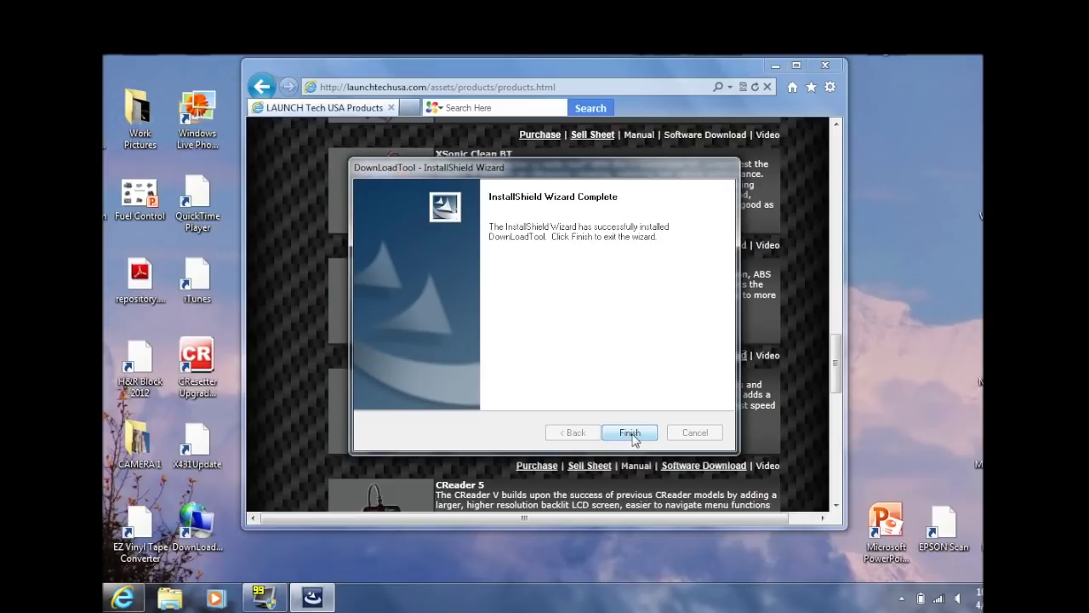
{"action": "left_click", "coordinate": [631, 434]}
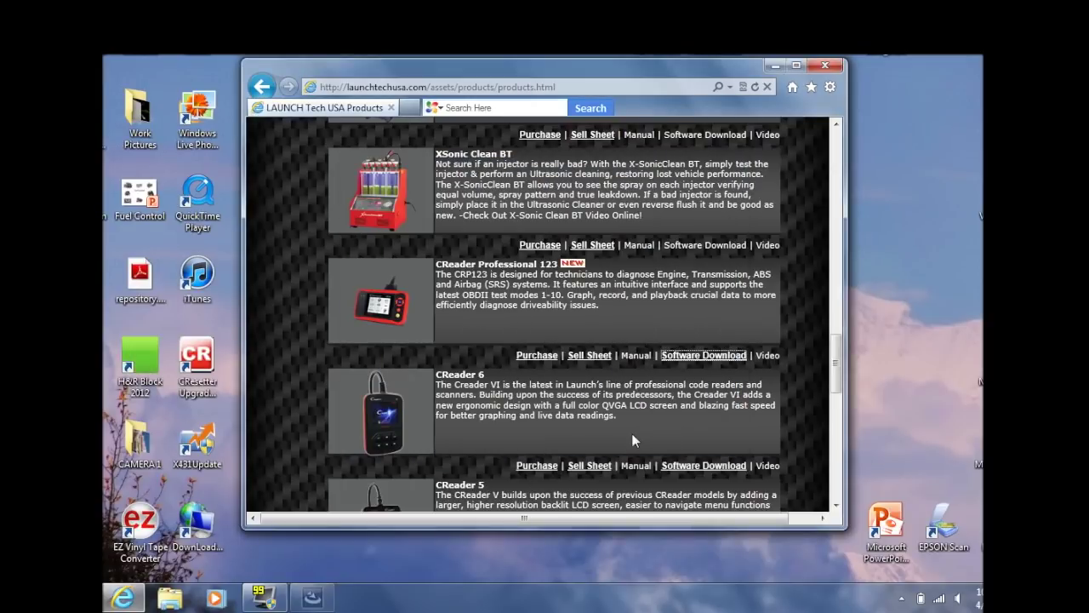
- Select the new DownLoadTool shortcut on the desktop
{"action": "left_click", "coordinate": [183, 514]}
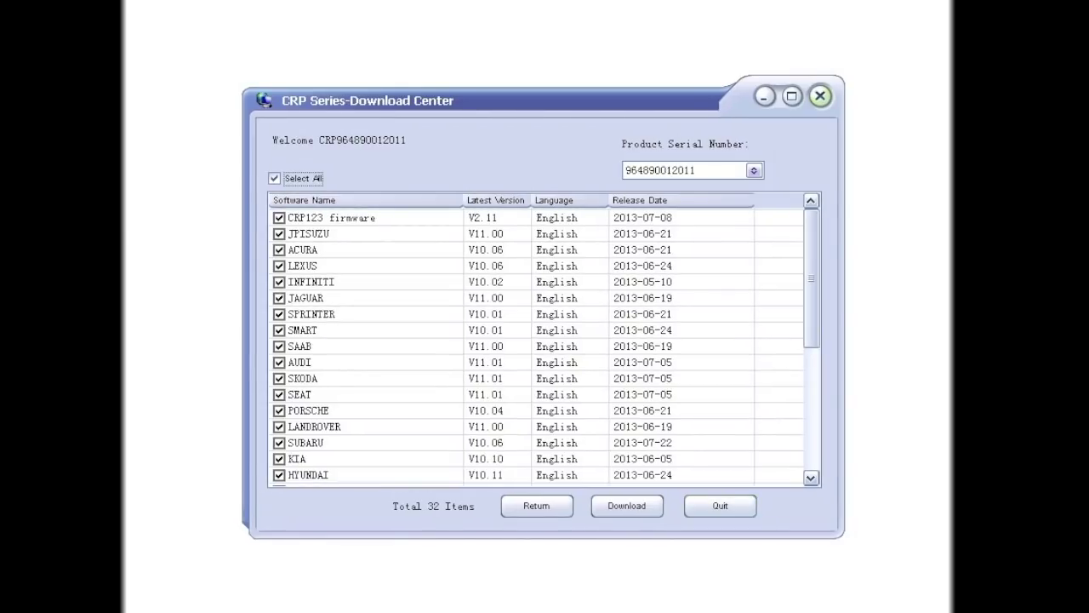
- Download all 32 ticked software items to the TF card on drive E:
{"action": "left_click", "coordinate": [627, 505]}
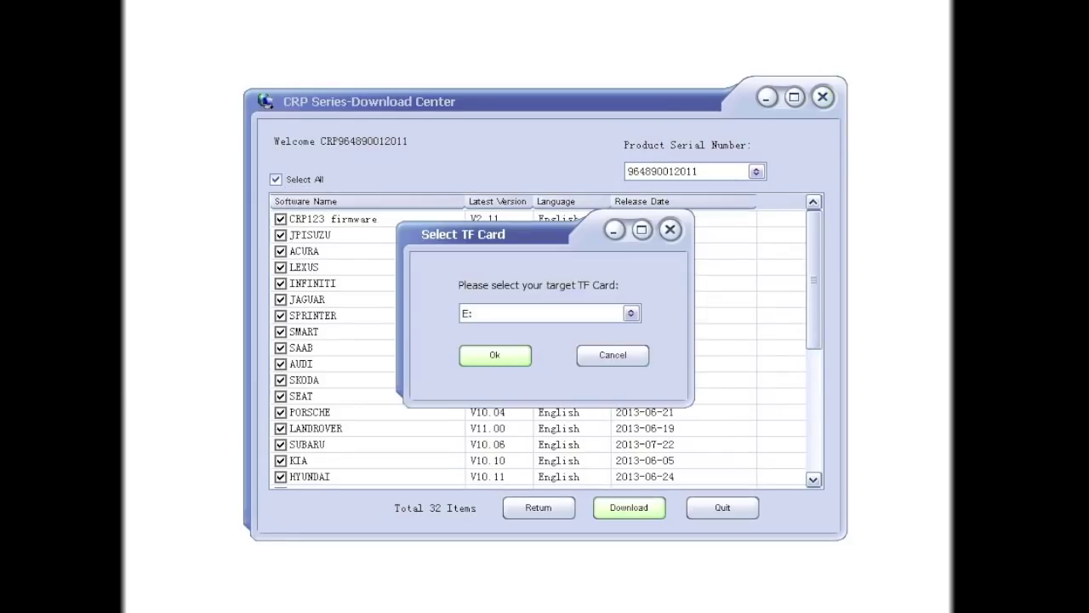
{"action": "key", "text": "Return"}
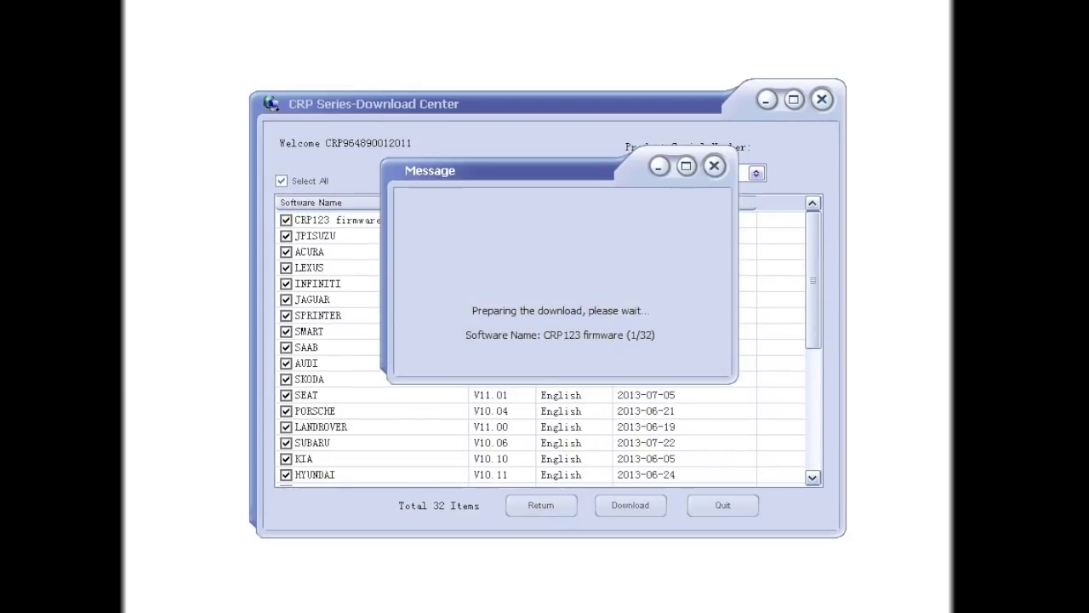